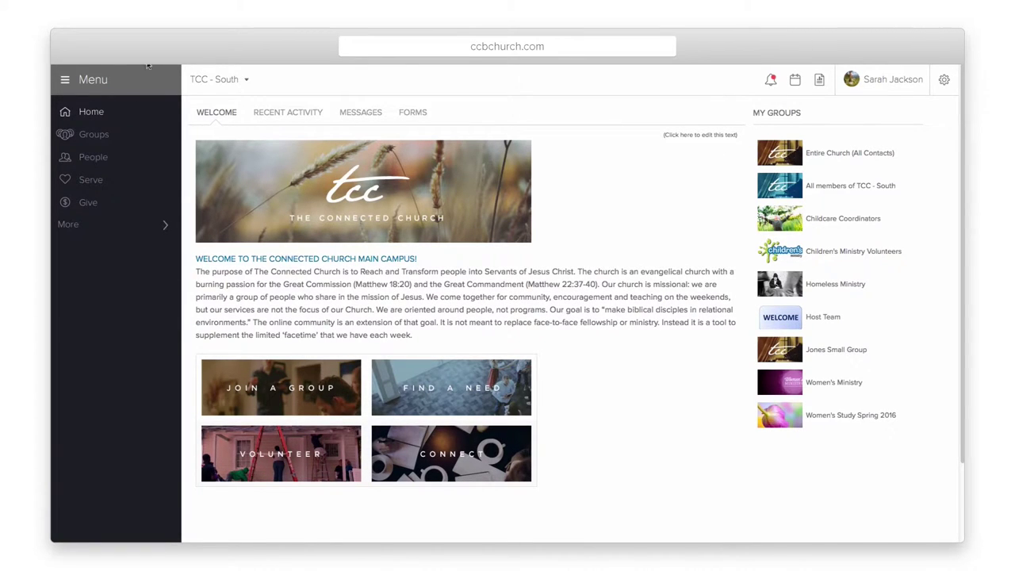
# Go to Process Queues under the More section of the left menu.
pyautogui.click(121, 225)
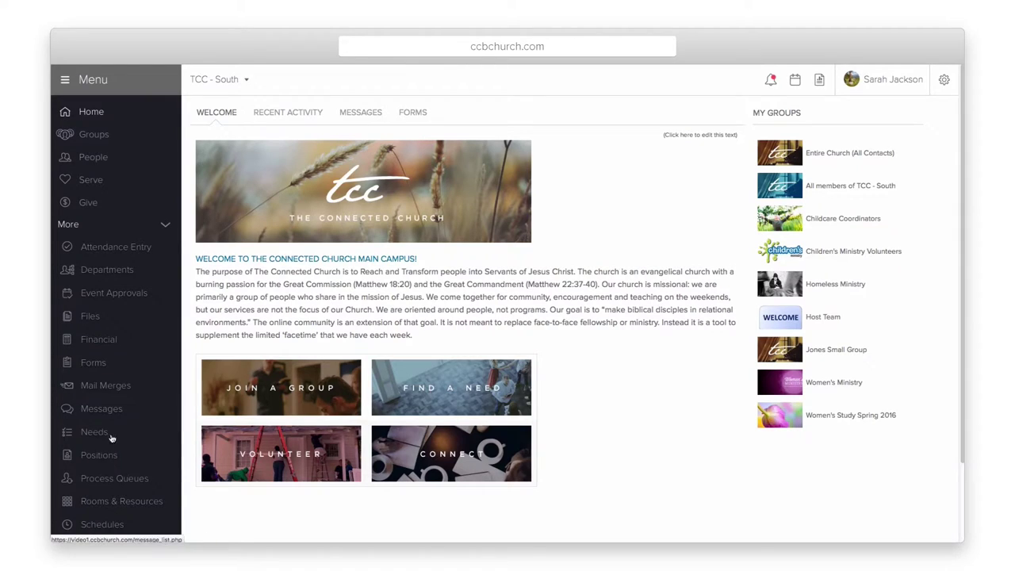
pyautogui.click(107, 484)
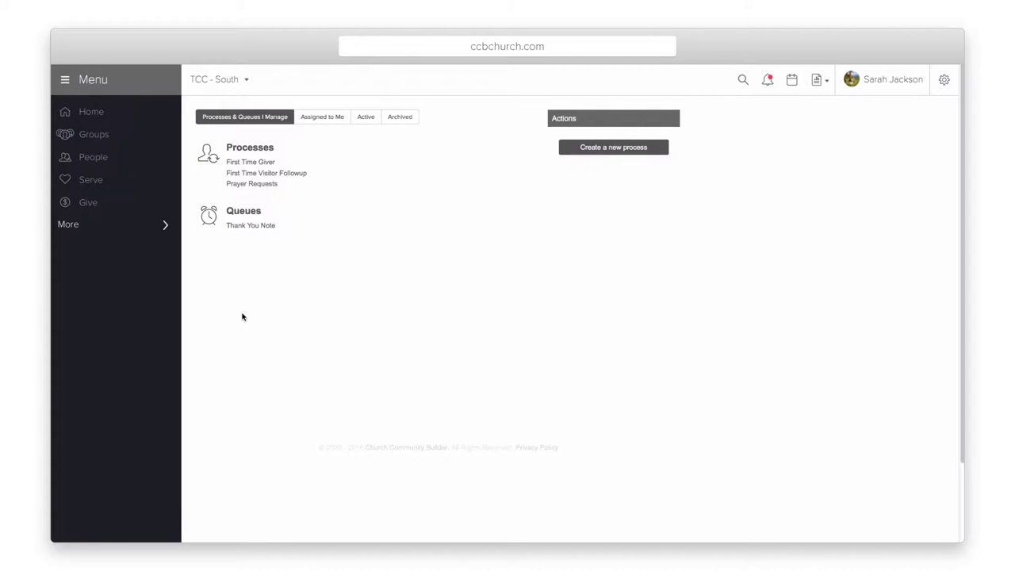
# Open the First Time Visitor Followup process and its Welcome Letter queue.
pyautogui.click(290, 174)
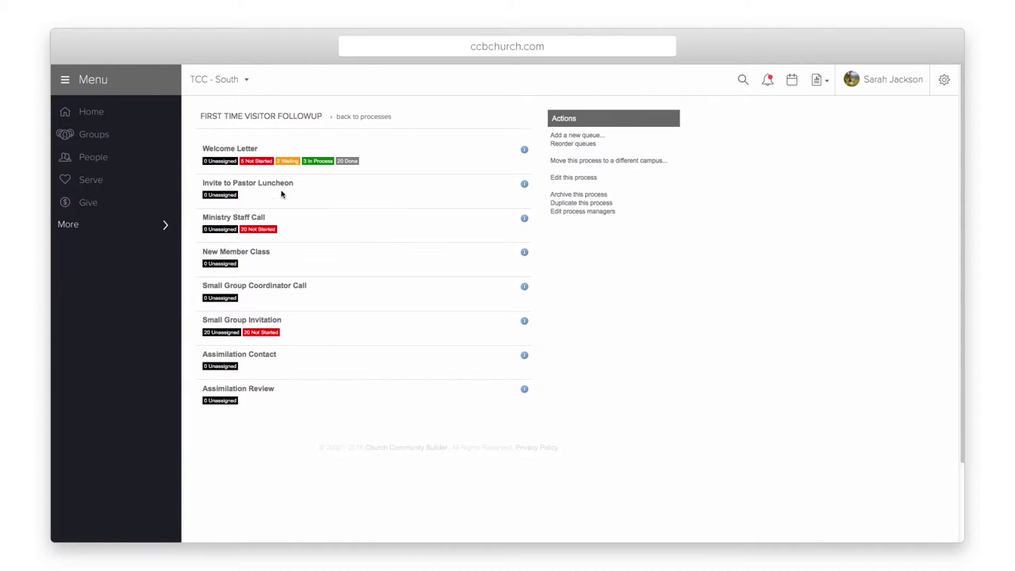
pyautogui.click(229, 150)
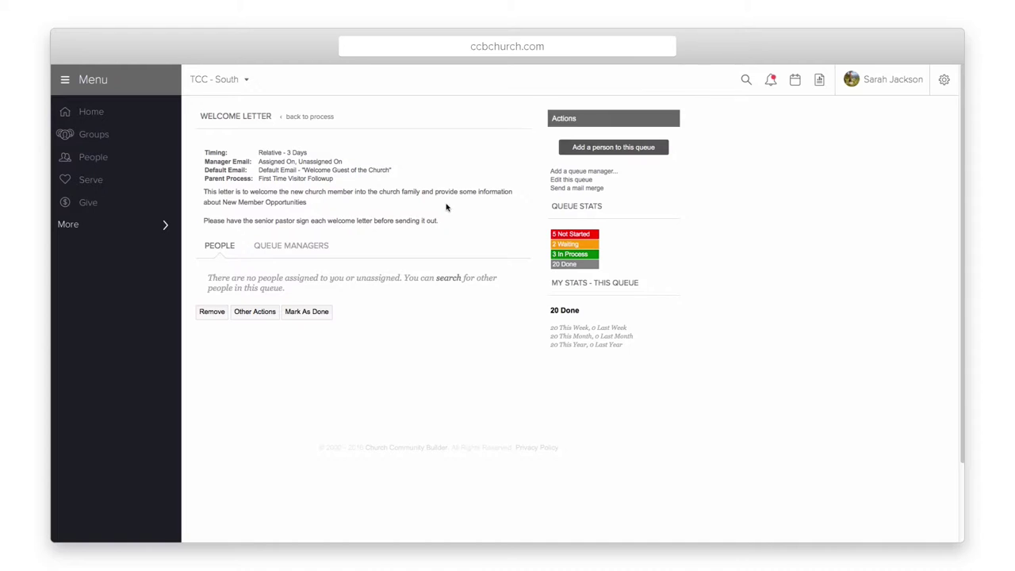
# Search Welcome Letter for Not Started people assigned to anyone, then return to the process.
pyautogui.click(745, 82)
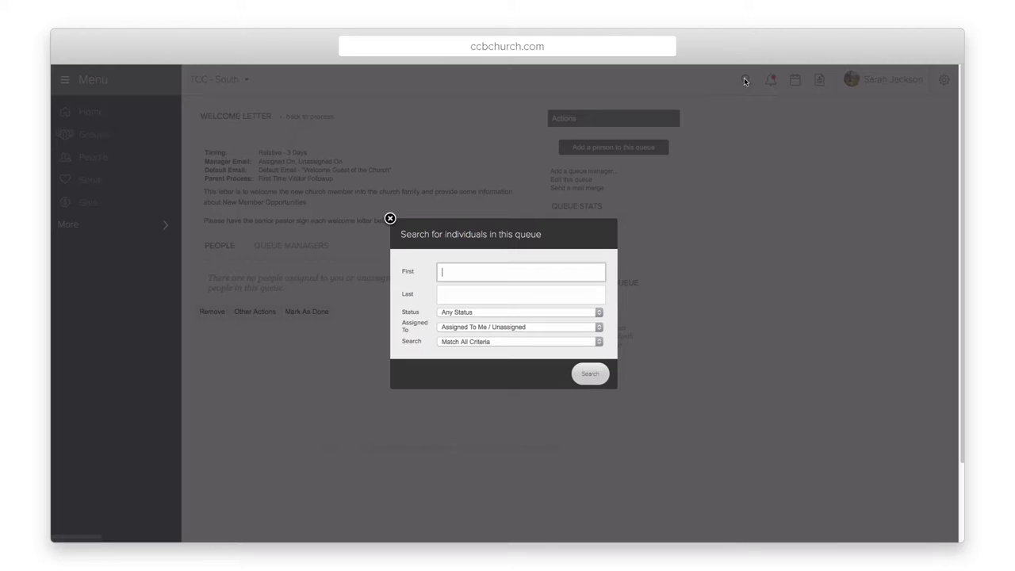
pyautogui.click(463, 313)
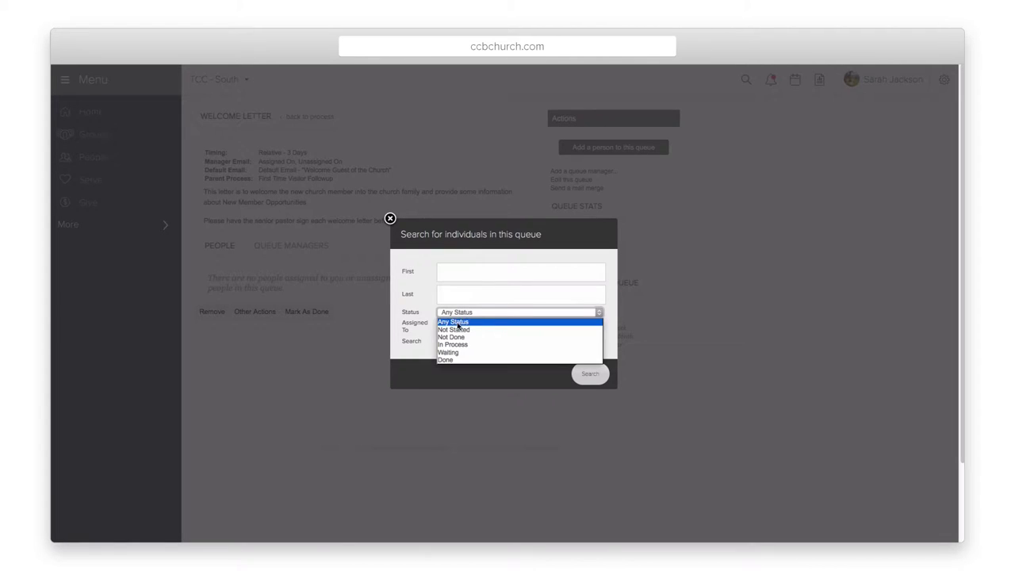
pyautogui.click(457, 330)
pyautogui.click(456, 327)
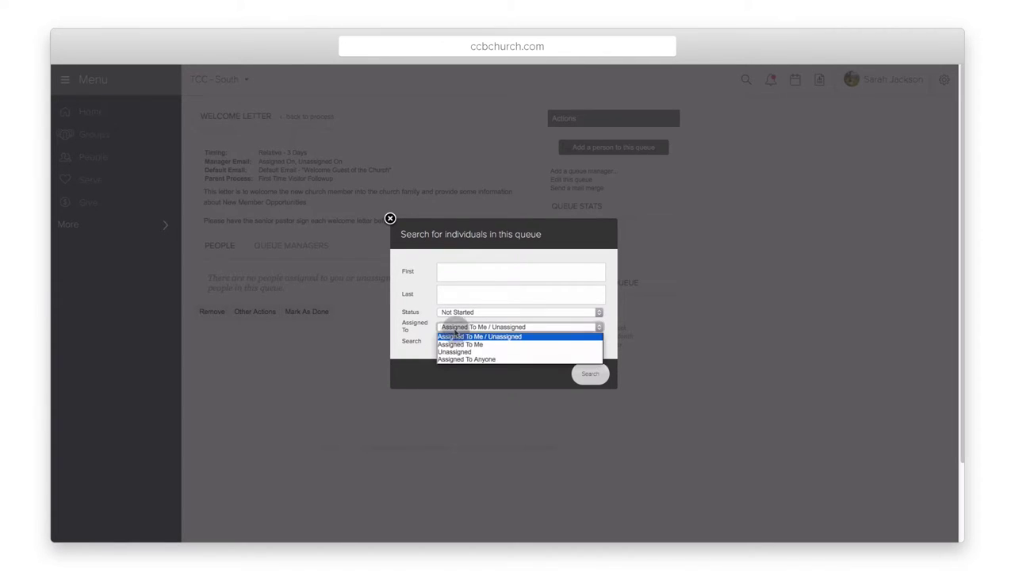
pyautogui.click(452, 363)
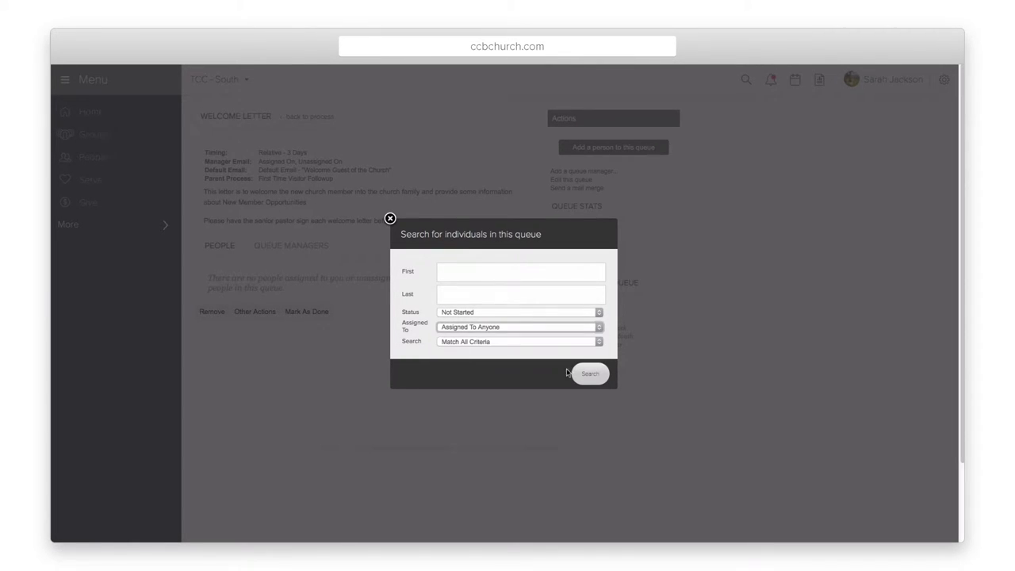
pyautogui.click(591, 374)
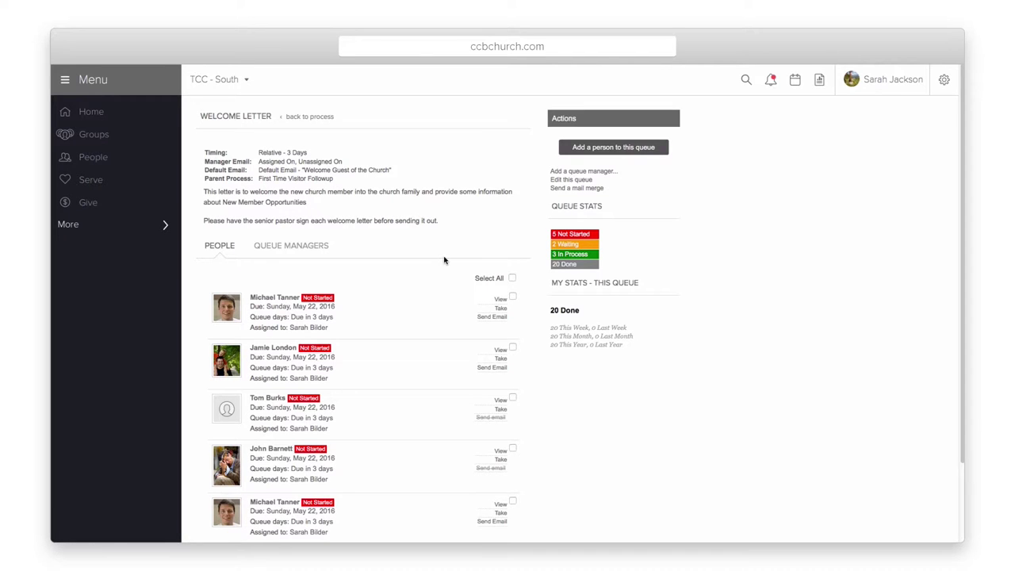
pyautogui.click(315, 118)
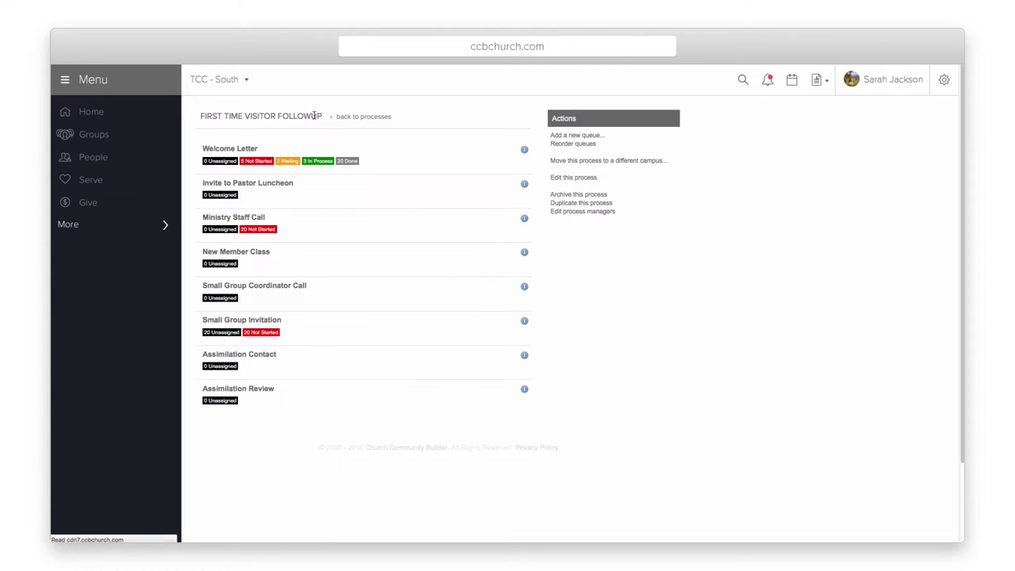
# Look over the process reports dropdown list, then close it.
pyautogui.click(817, 83)
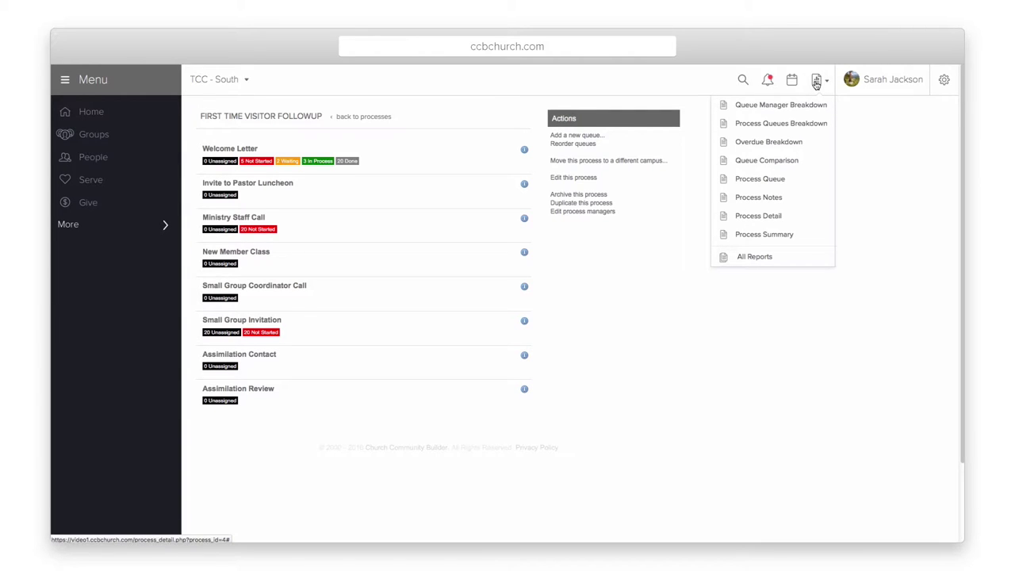
pyautogui.click(817, 83)
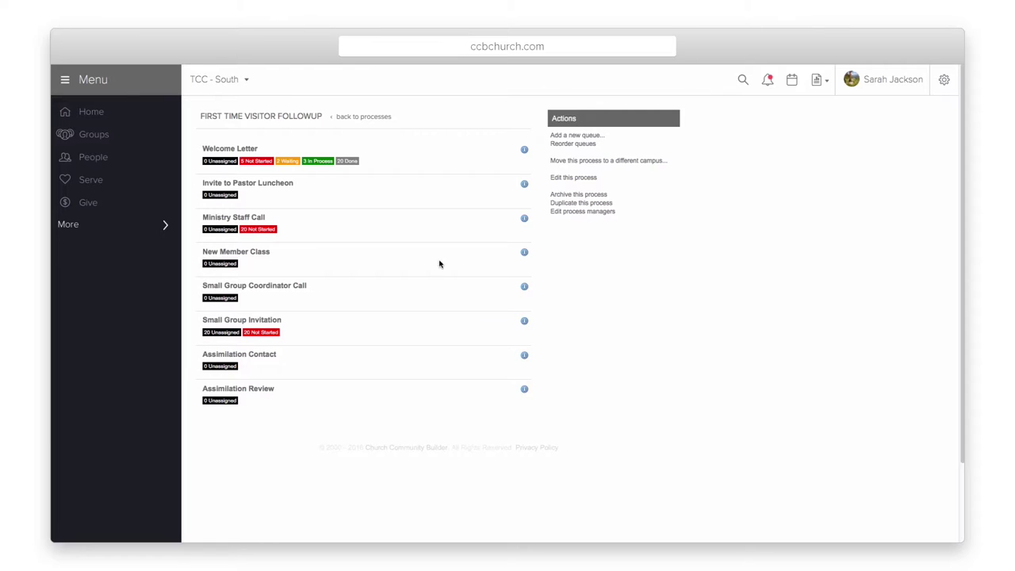
# From the home page, return to Process Queues and show the Thank You Note items Assigned to Me.
pyautogui.click(105, 112)
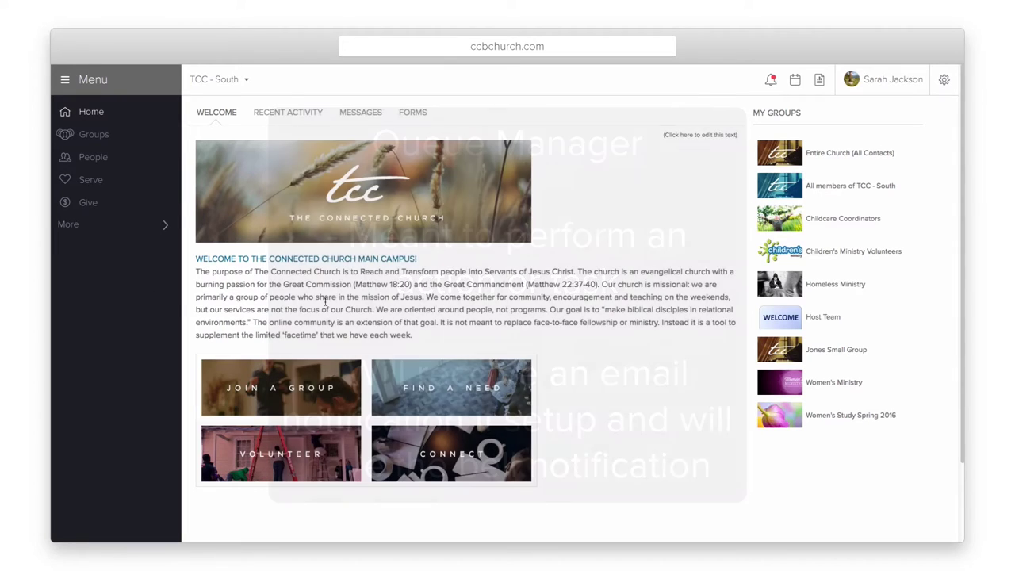
pyautogui.click(768, 84)
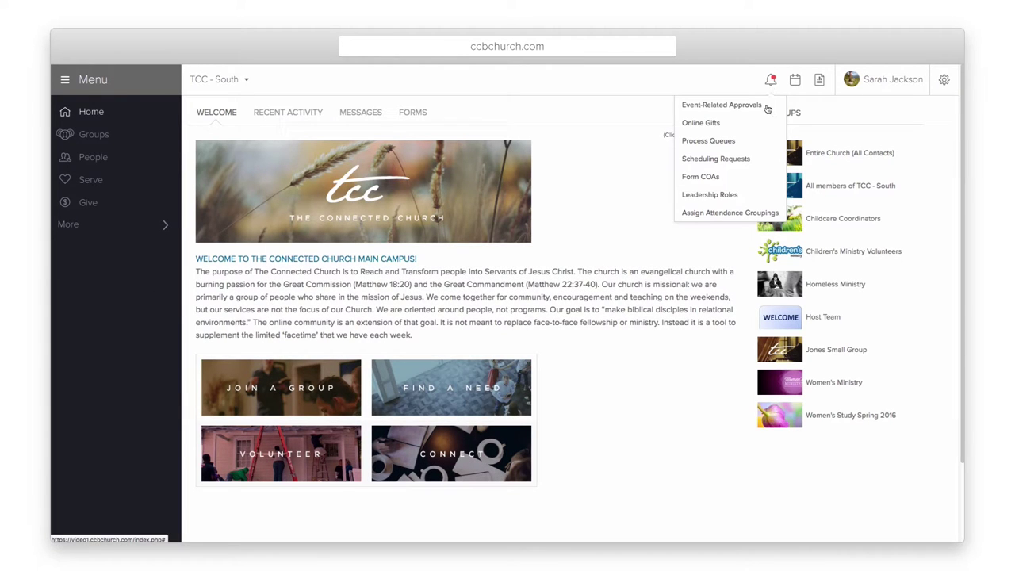
pyautogui.click(731, 143)
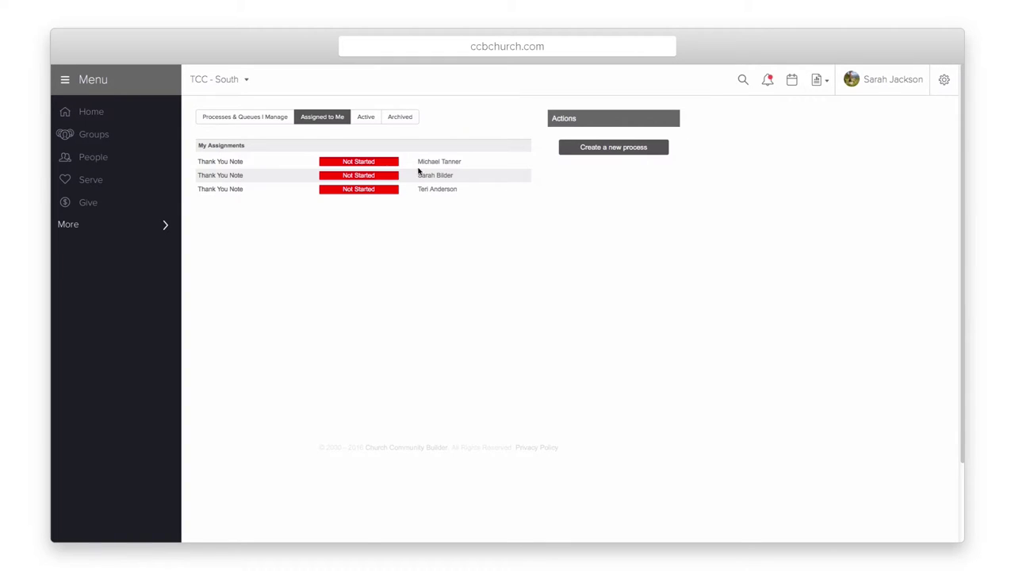
pyautogui.click(267, 120)
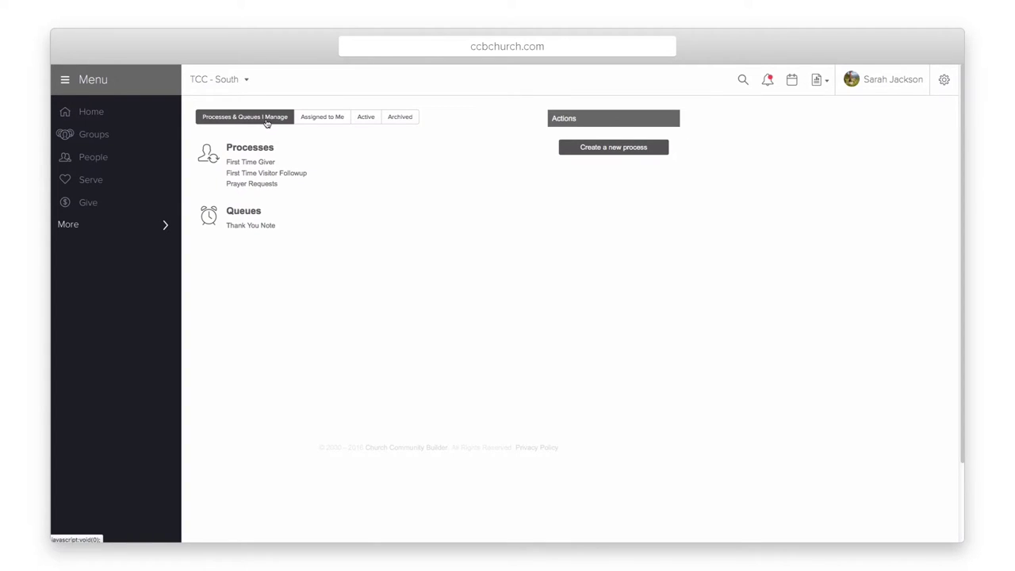
pyautogui.click(317, 119)
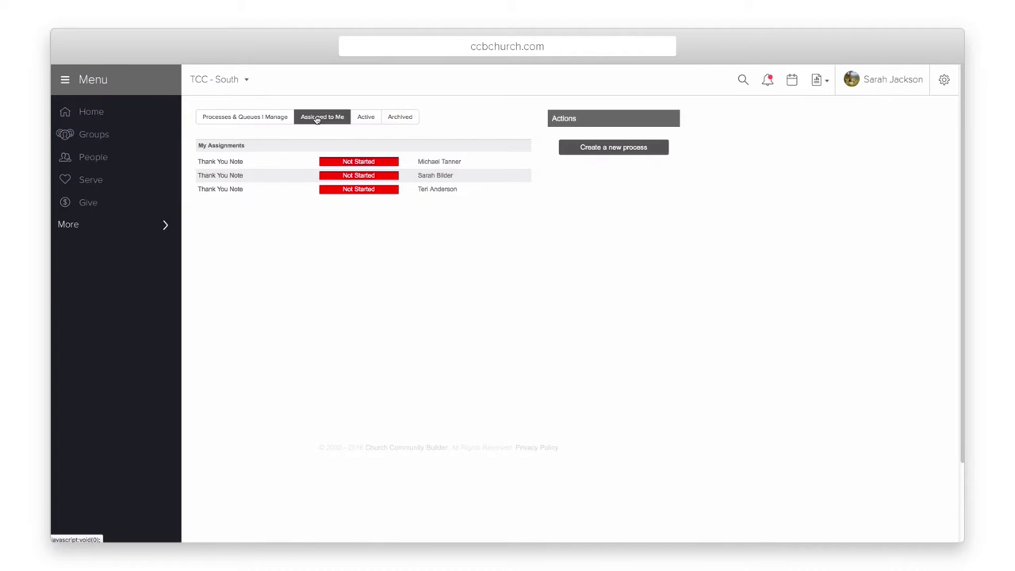
# Open the first person's Thank You Note record from Queues I Manage and expand its instructions.
pyautogui.click(284, 118)
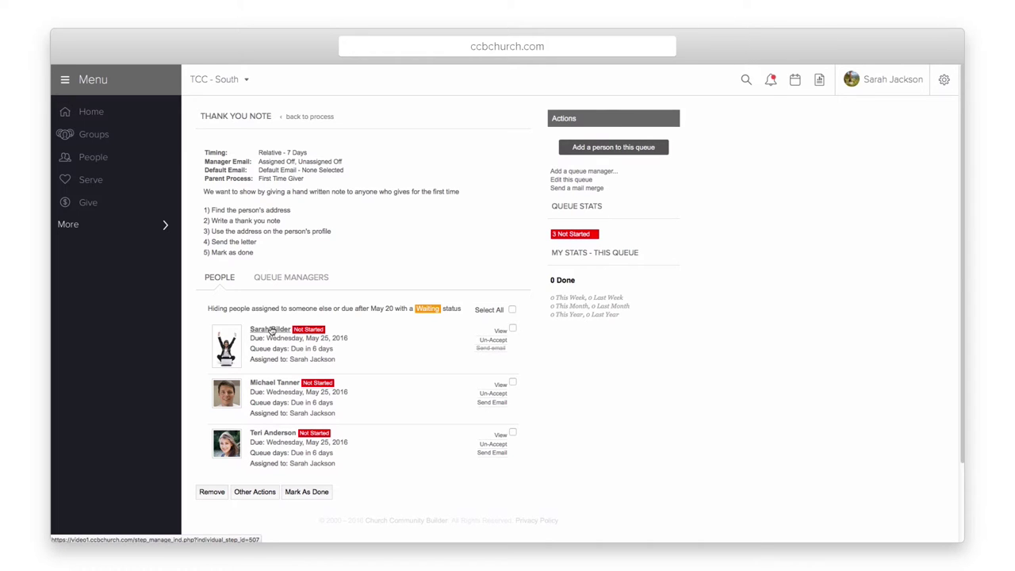
pyautogui.click(271, 329)
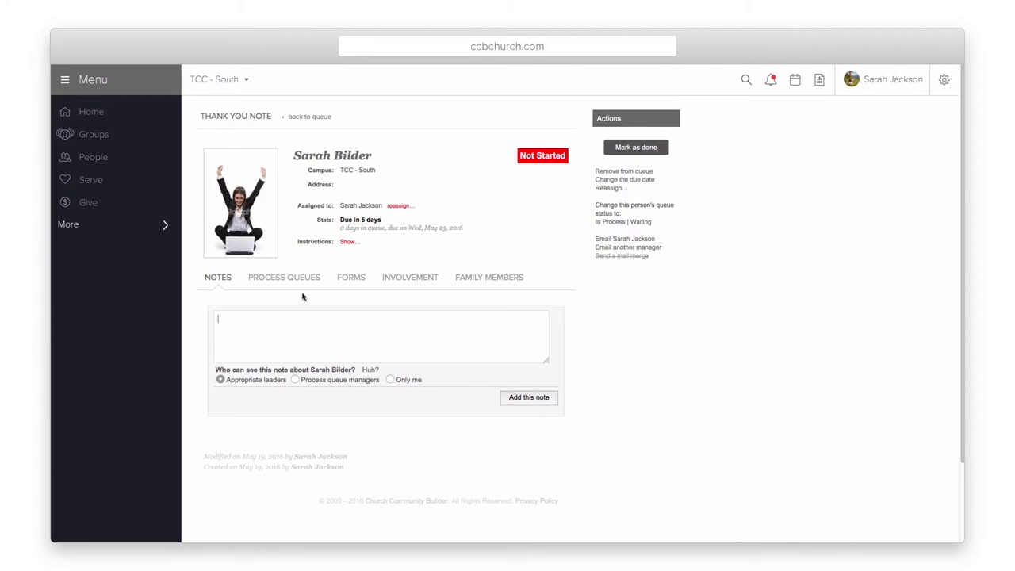
pyautogui.click(347, 242)
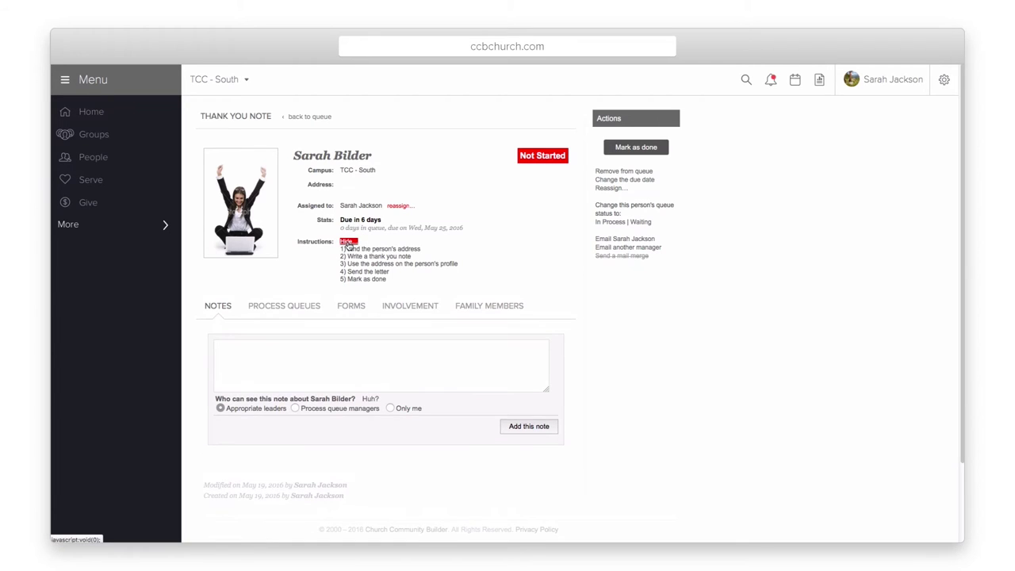
# Mark this person done, assigning the lunch-invite next queue to a manager, and save.
pyautogui.click(636, 148)
pyautogui.click(566, 246)
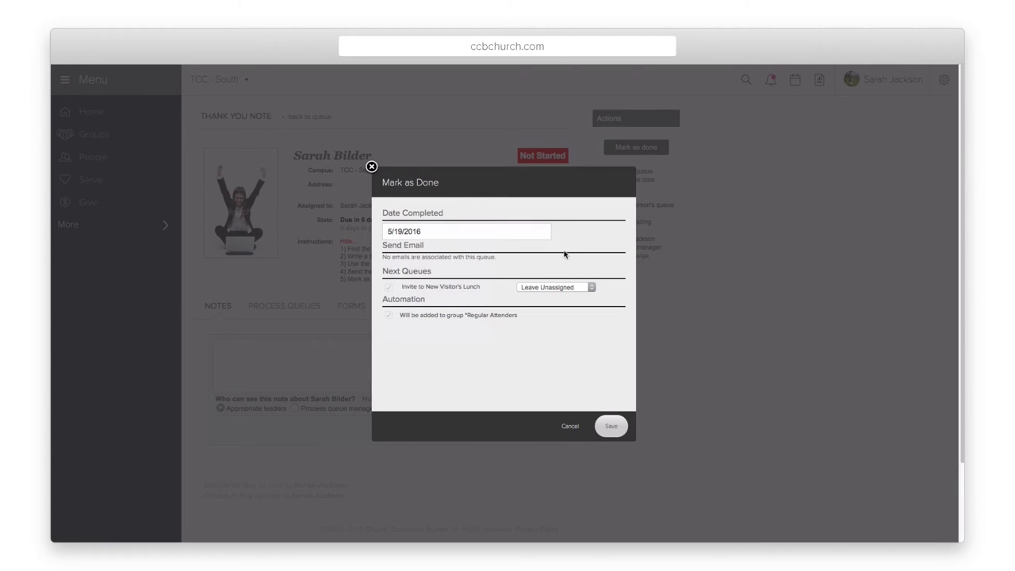
pyautogui.click(551, 289)
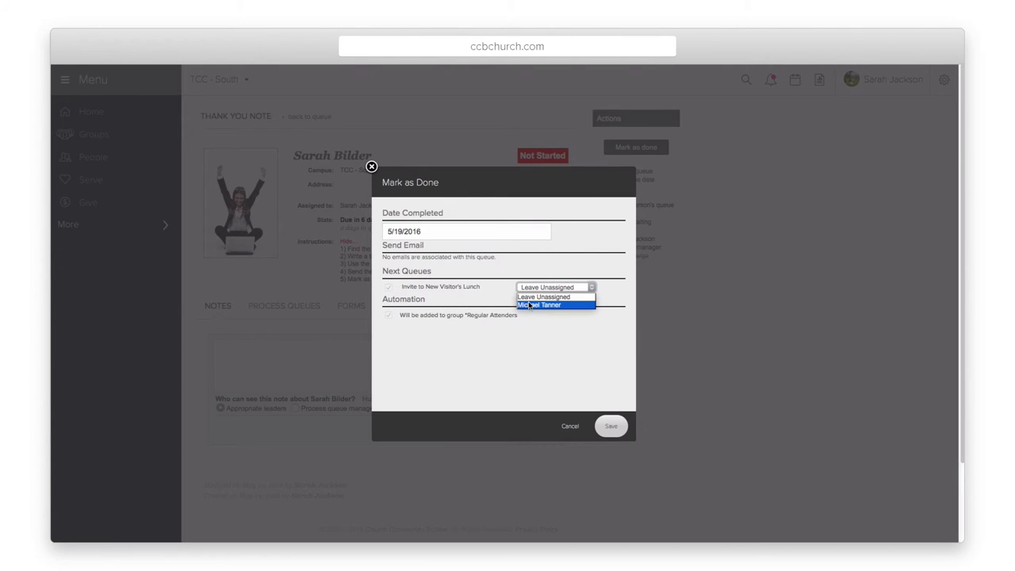
pyautogui.click(528, 305)
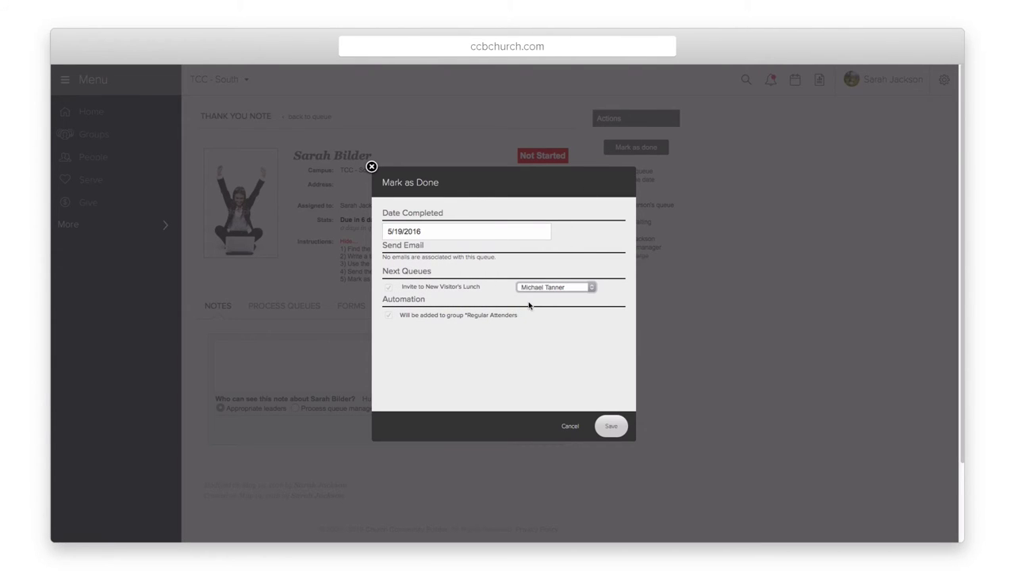
pyautogui.click(610, 428)
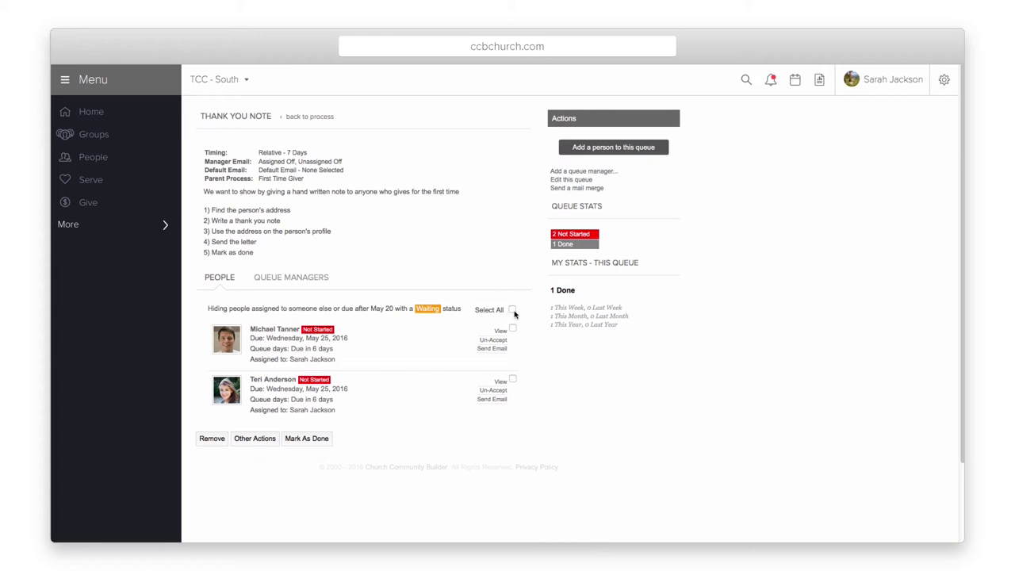
pyautogui.click(512, 310)
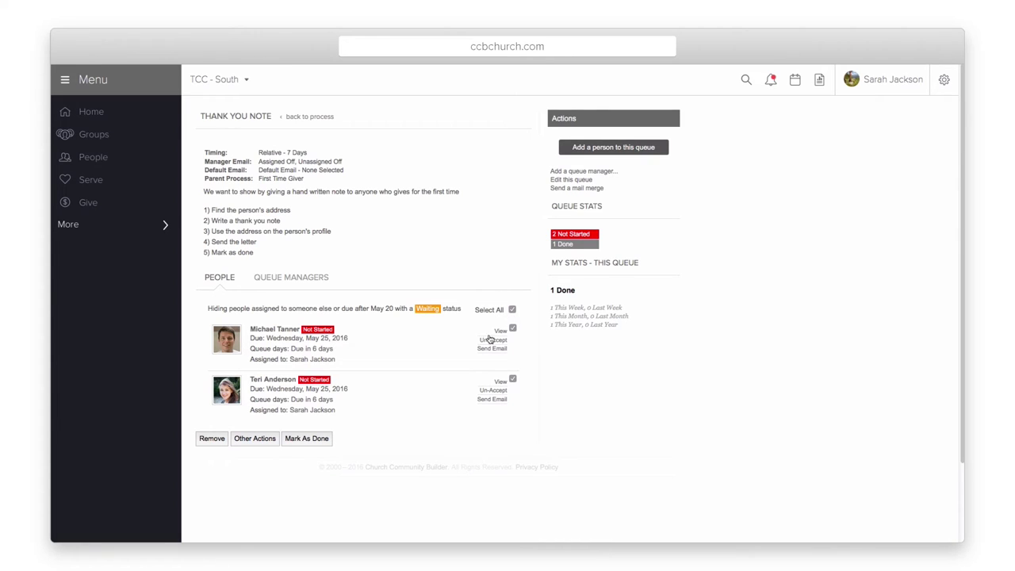
# Review the Note and Email bulk actions for the selected people, then close without applying.
pyautogui.click(254, 443)
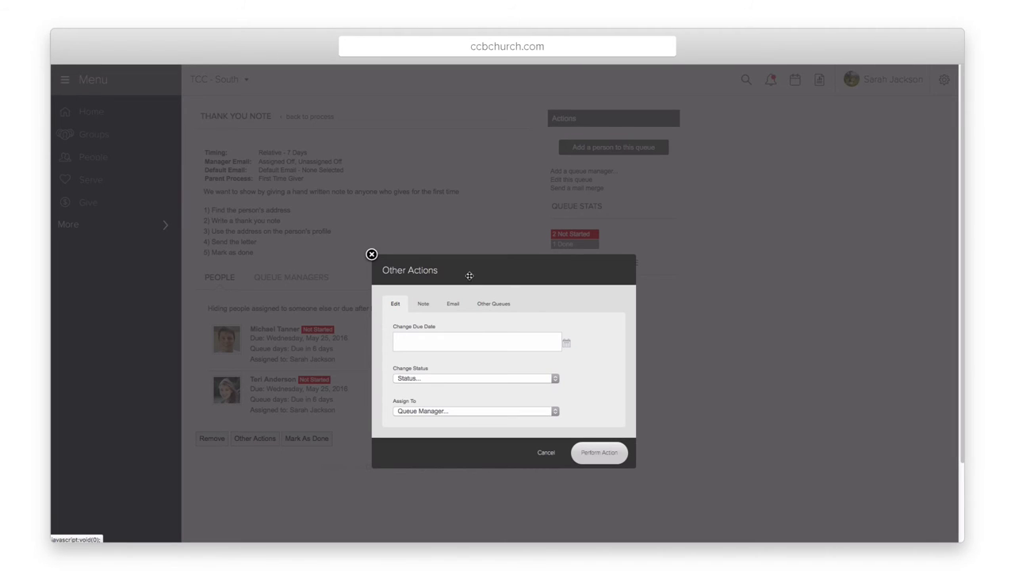
pyautogui.click(445, 212)
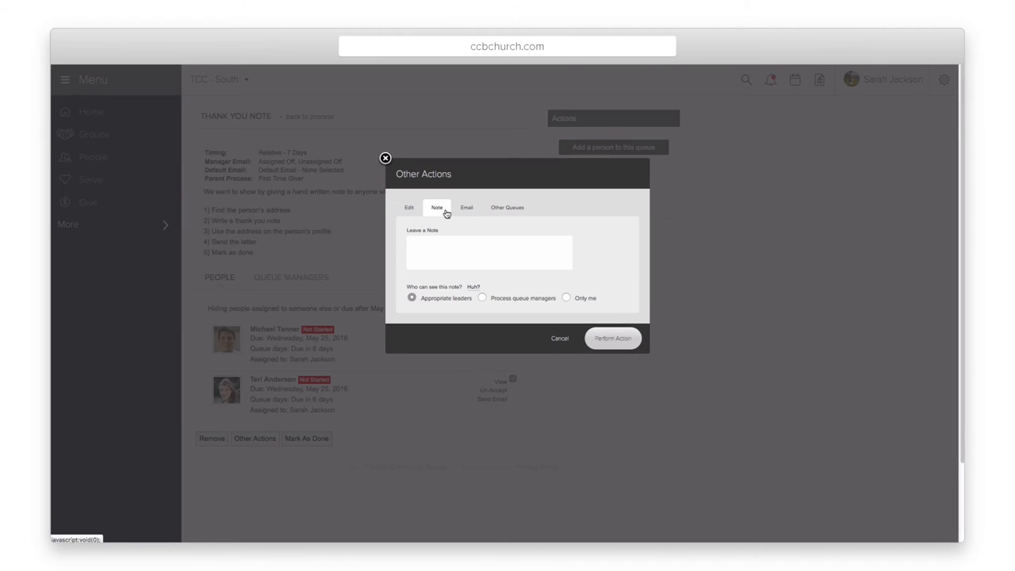
pyautogui.click(467, 211)
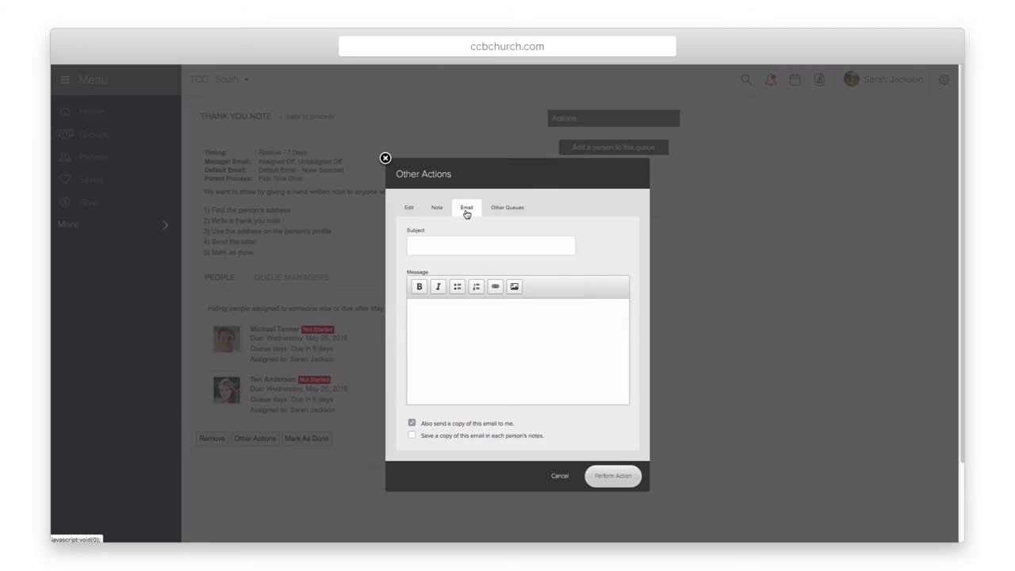
pyautogui.click(386, 158)
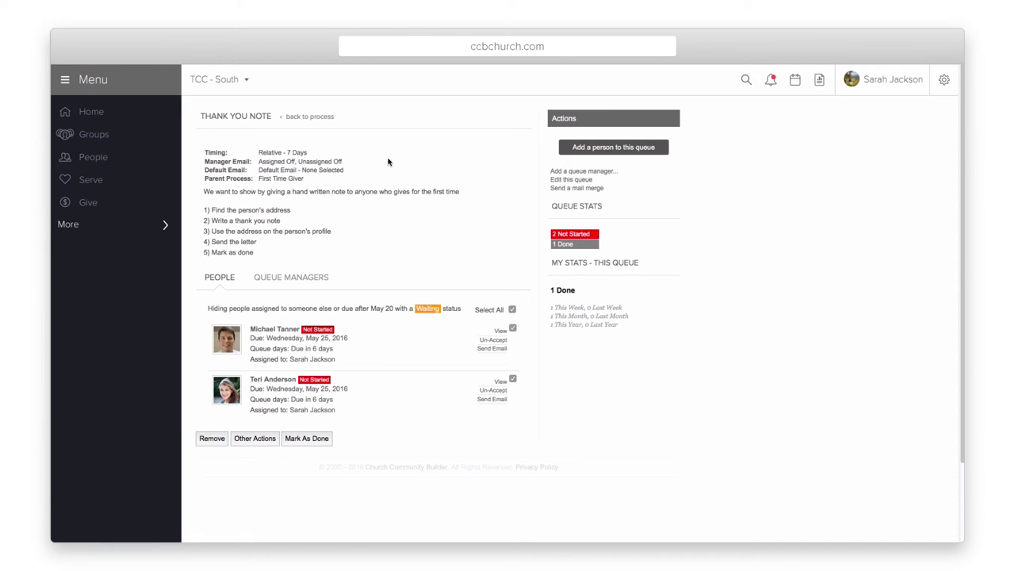
# Bulk-mark both selected people done, assigning the lunch-invite next queue to a manager.
pyautogui.click(309, 441)
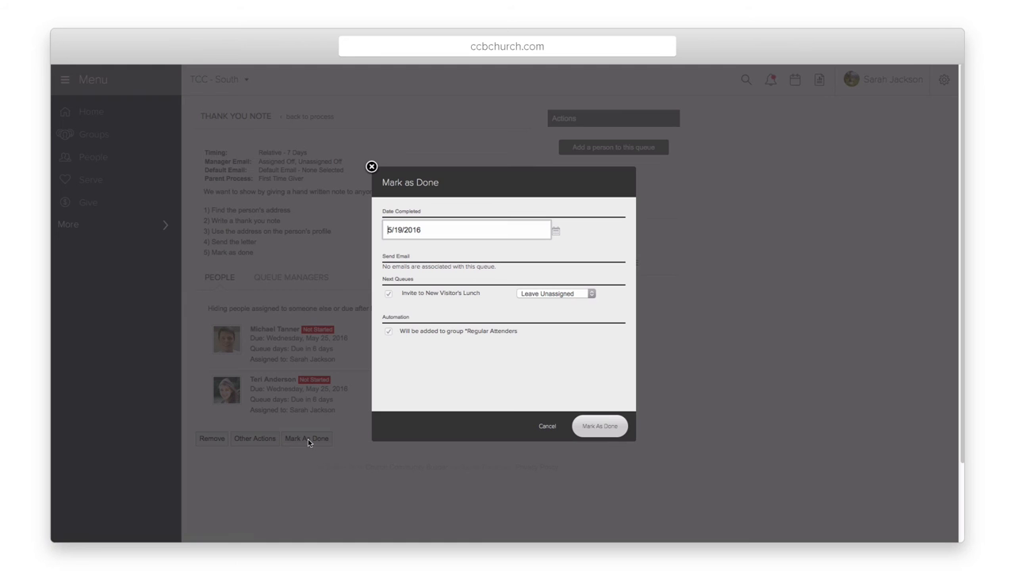
pyautogui.click(551, 295)
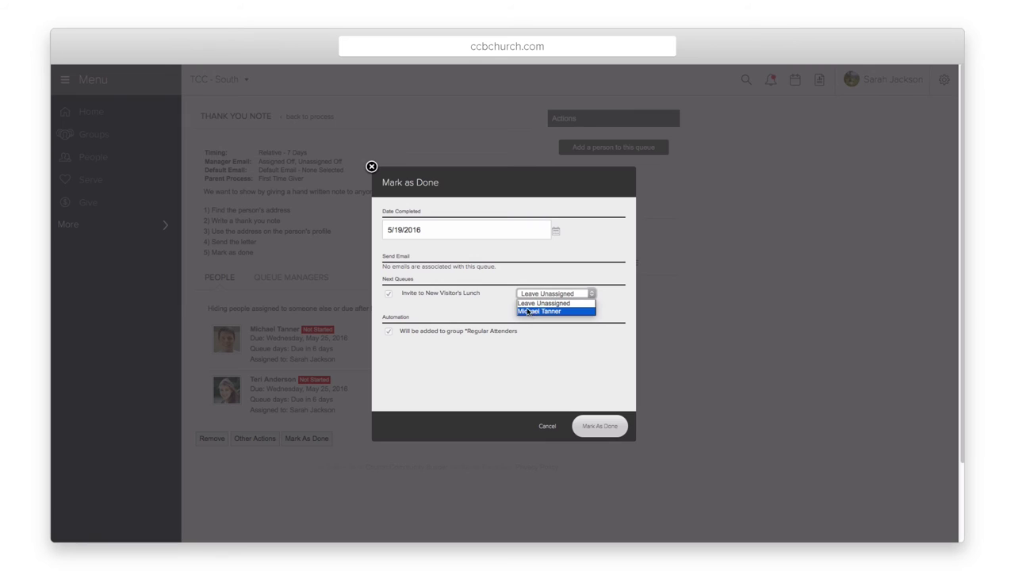
pyautogui.click(529, 311)
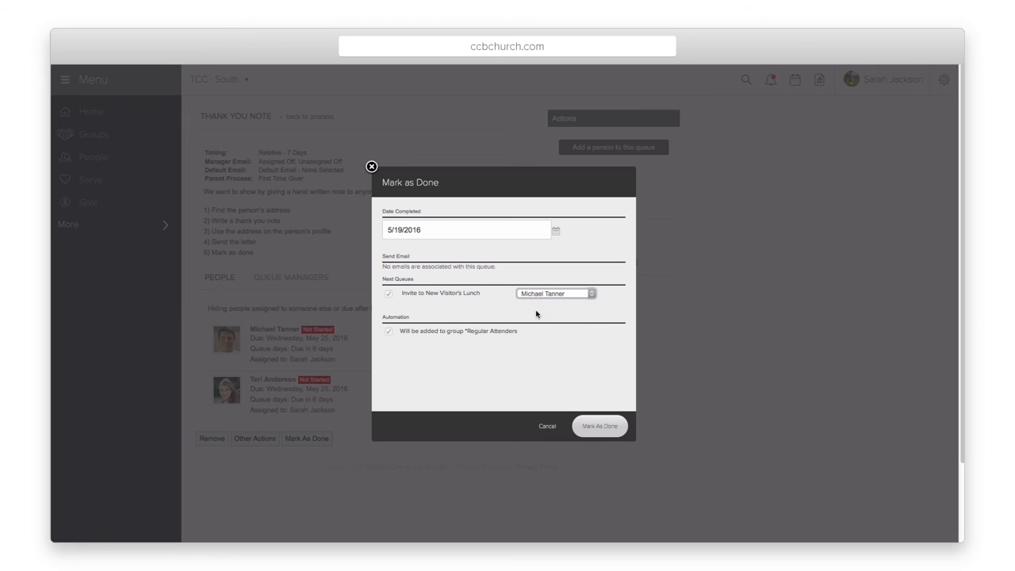
pyautogui.click(598, 428)
pyautogui.click(598, 429)
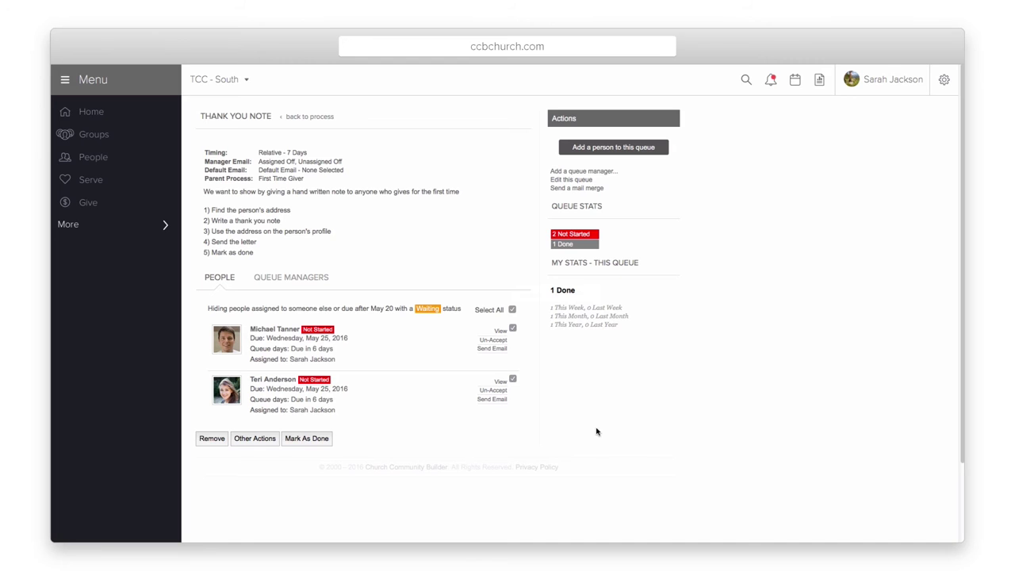